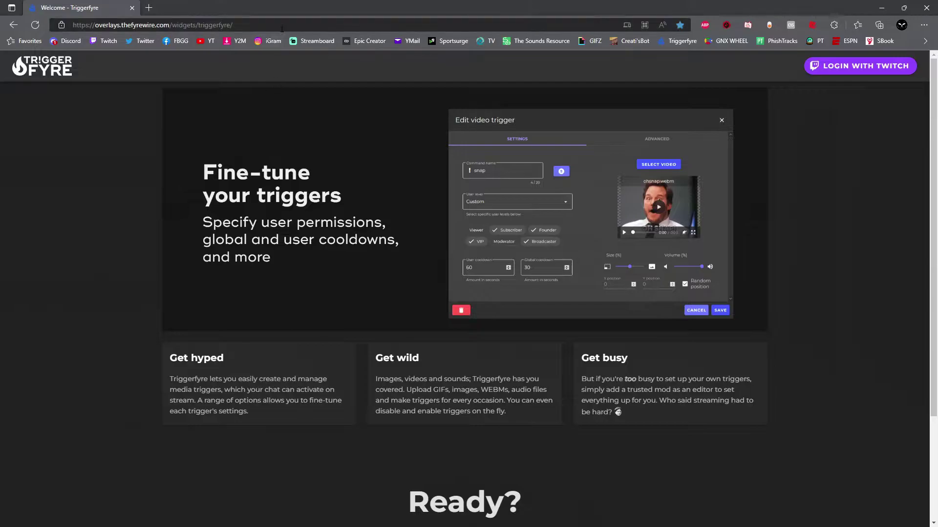
# Log in to Triggerfyre with the Twitch account.
pyautogui.moveTo(282, 29); pyautogui.dragTo(35, 102)
pyautogui.click(35, 101)
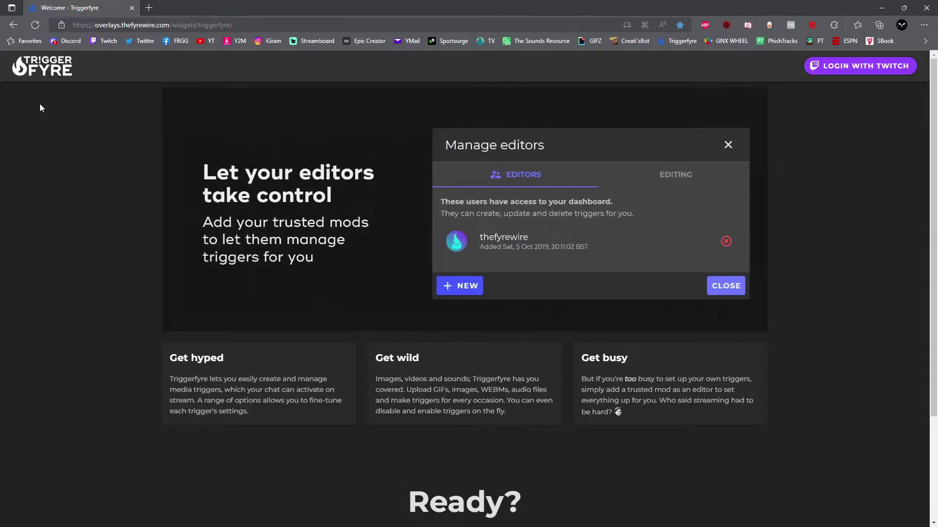
pyautogui.click(837, 66)
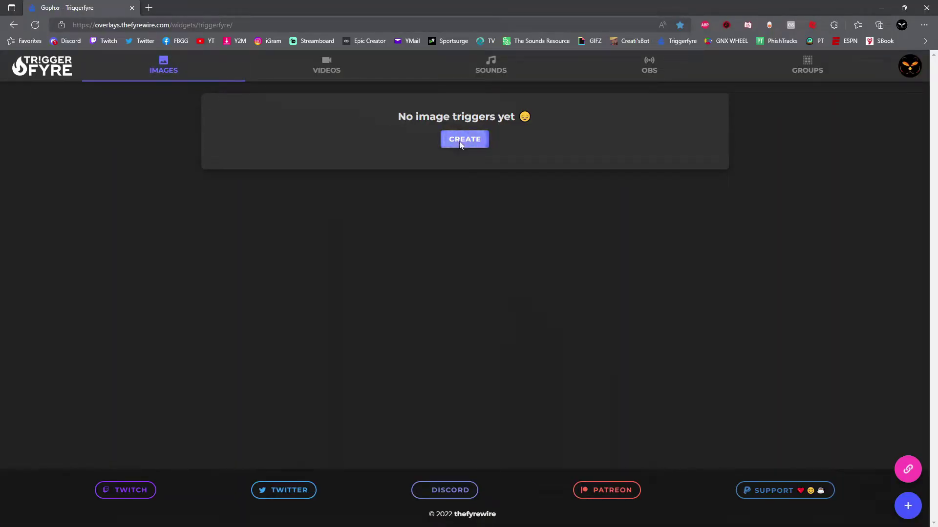
# Start a new image trigger and give it the command name poop.
pyautogui.click(460, 142)
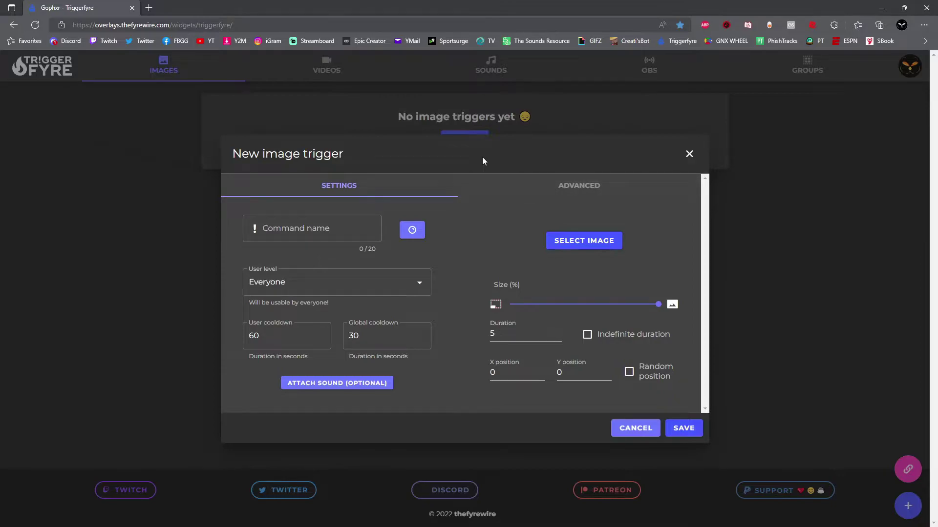
pyautogui.click(309, 234)
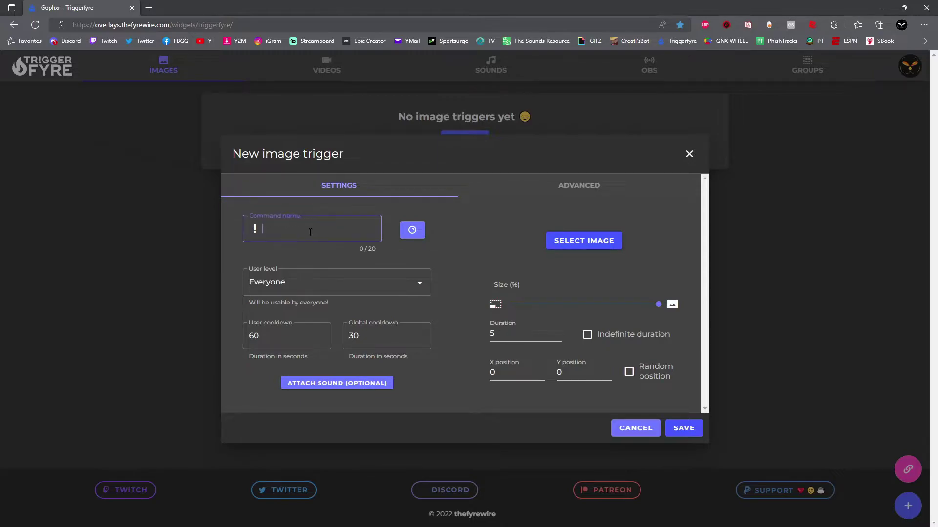
pyautogui.write('poop')
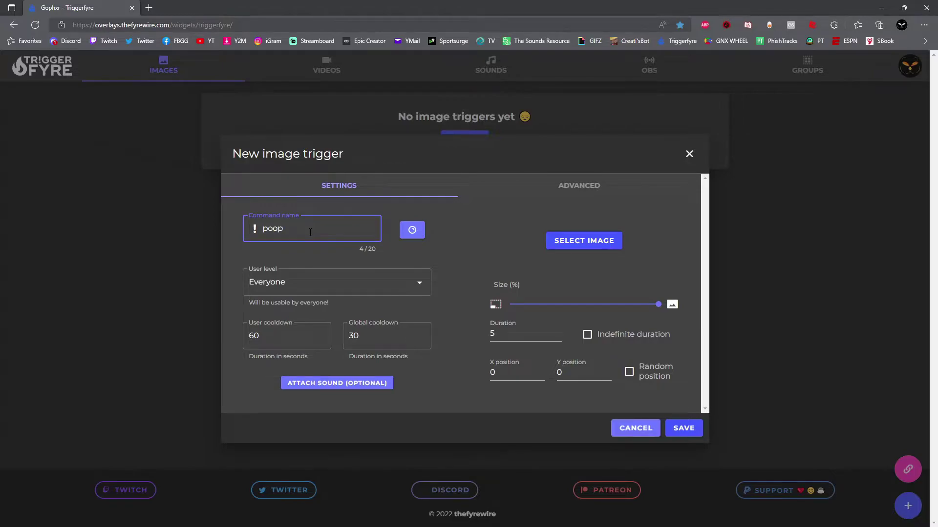
pyautogui.click(306, 215)
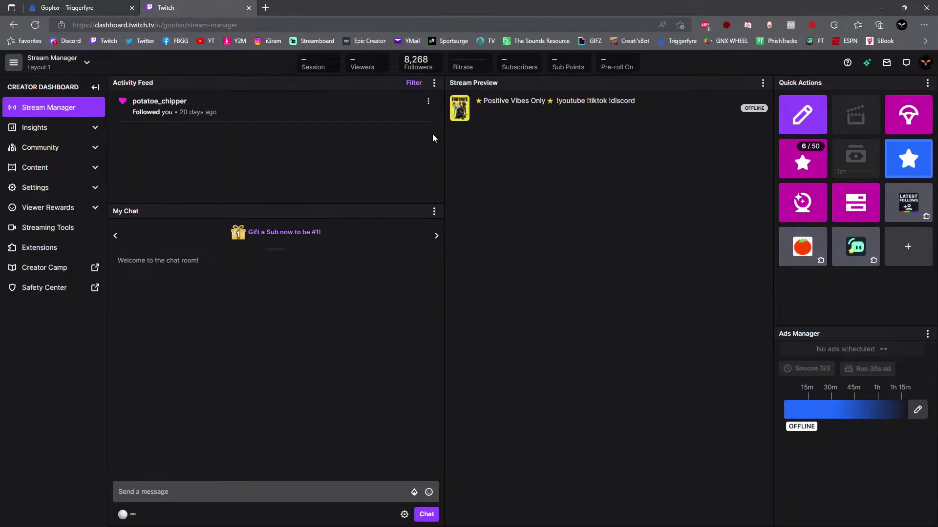
# In the Twitch creator dashboard, start a new custom channel points reward named poop.
pyautogui.click(65, 208)
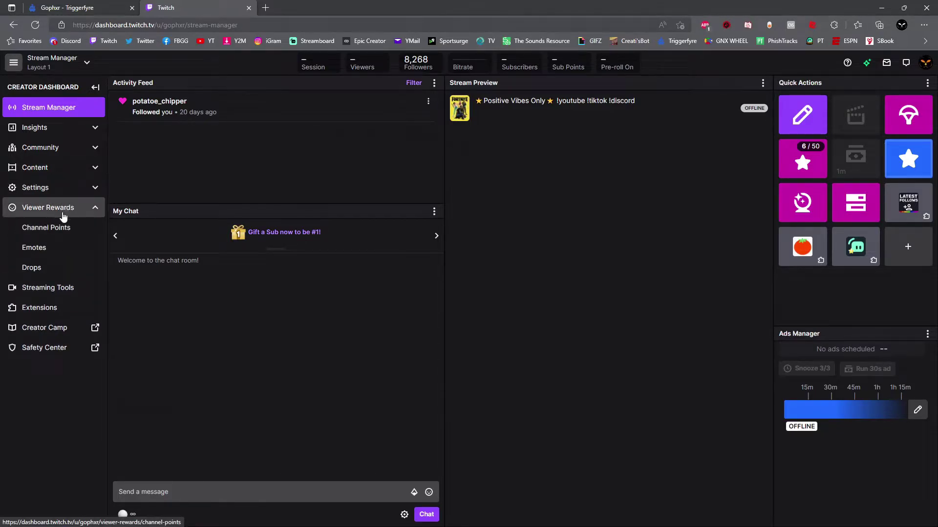
pyautogui.click(62, 230)
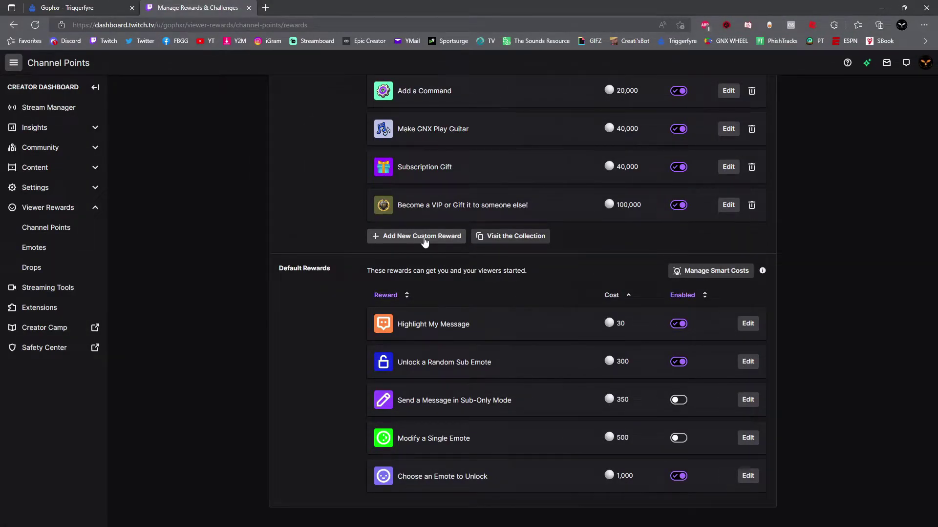
pyautogui.click(424, 239)
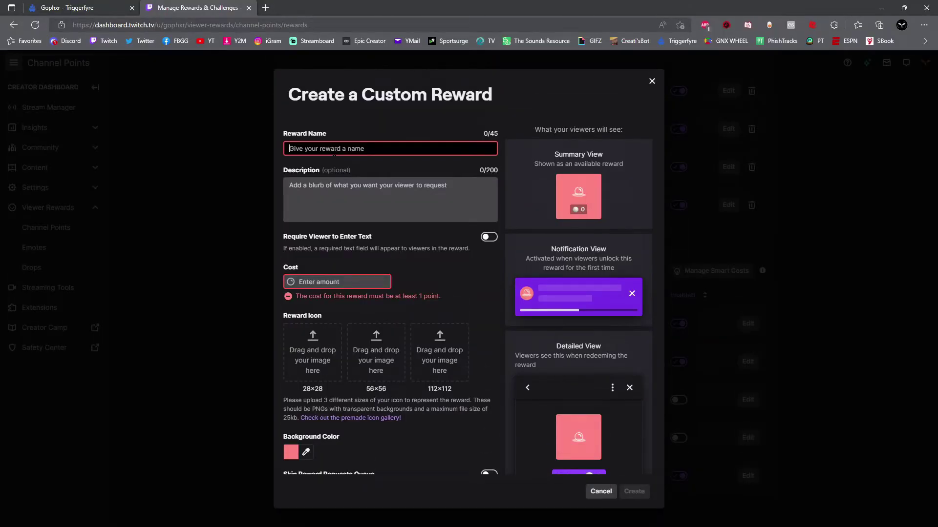
pyautogui.write('poop')
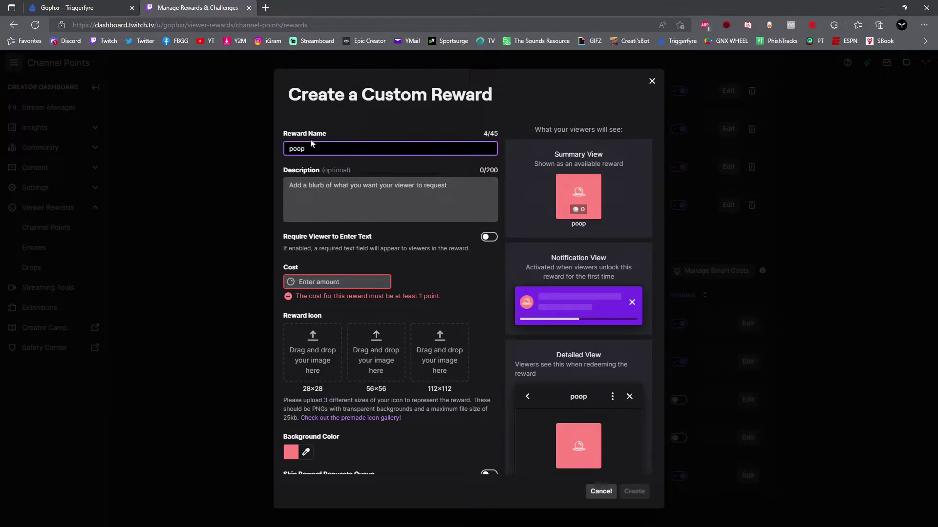
# Compare the Triggerfyre command name with the name of the Twitch custom reward.
pyautogui.click(136, 6)
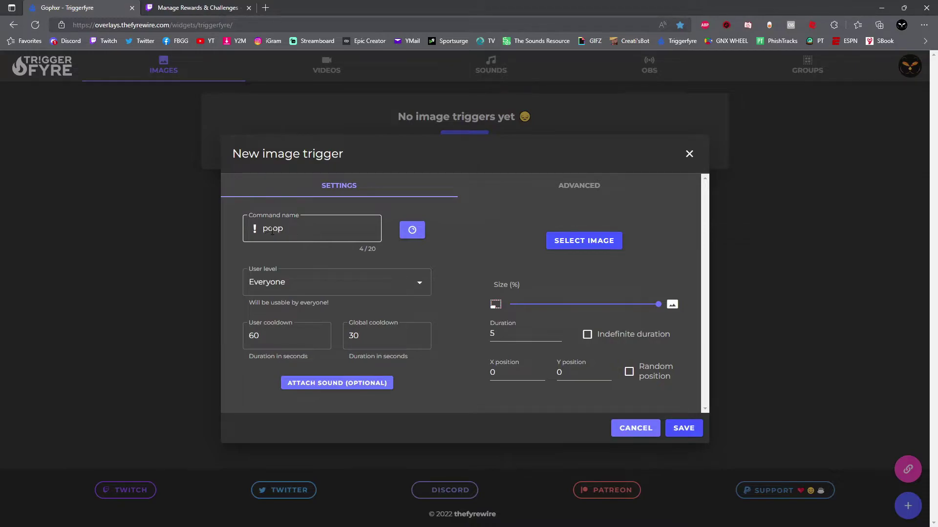
pyautogui.click(200, 8)
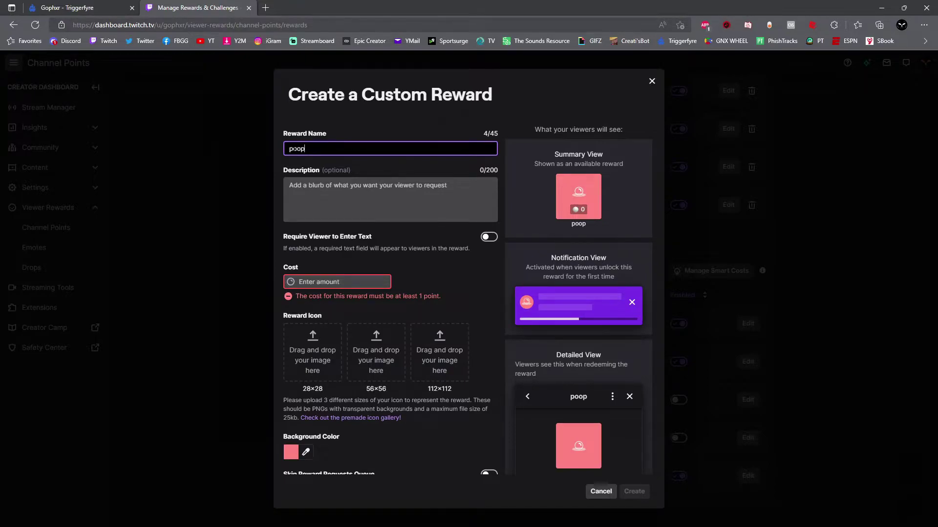
pyautogui.click(108, 10)
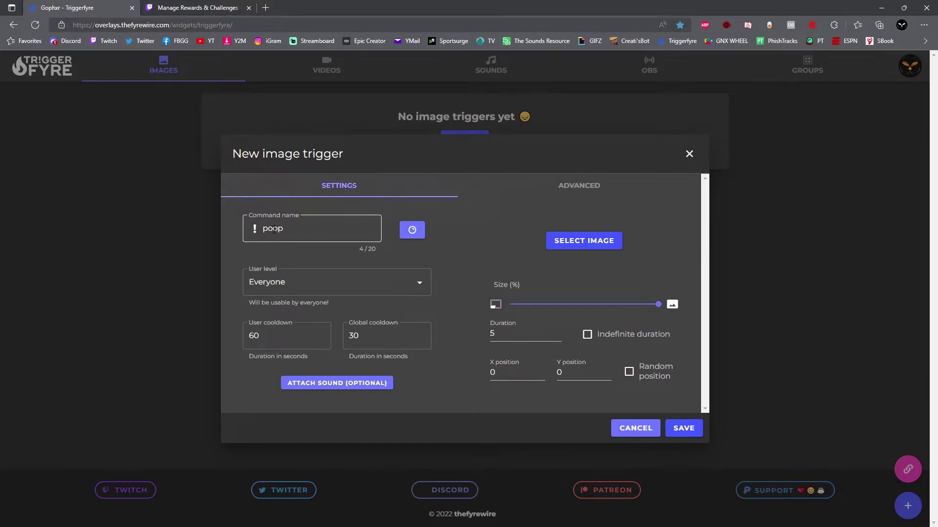
# Give the Twitch custom reward the description PoopEmoji and a cost of 2000 points.
pyautogui.click(202, 6)
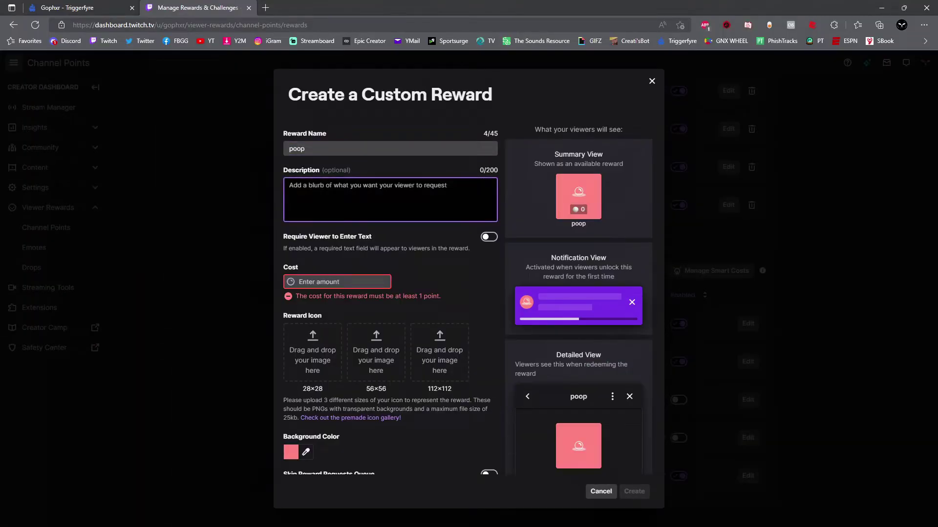
pyautogui.write('PoopEmoji')
pyautogui.press('Tab')
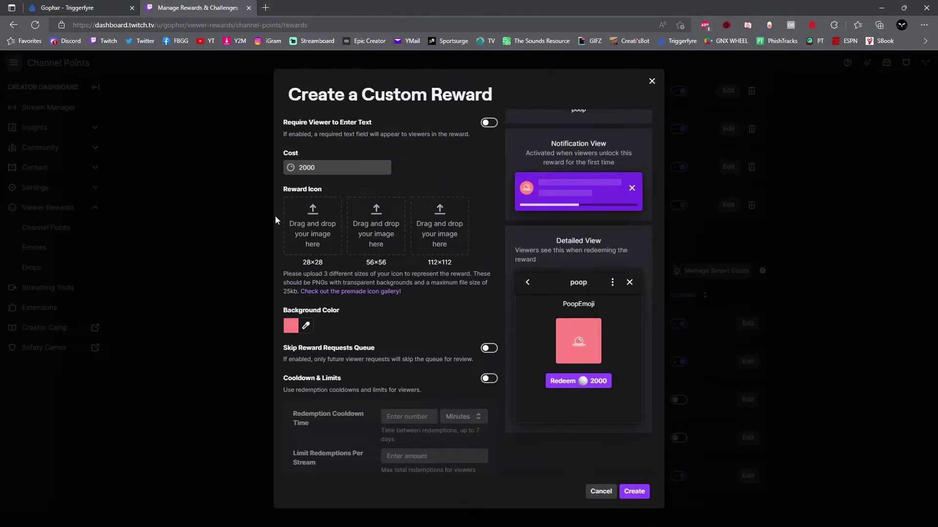
# Set the reward's background color to dark brown and enable Skip Reward Requests Queue.
pyautogui.click(307, 327)
pyautogui.click(354, 325)
pyautogui.click(342, 335)
pyautogui.click(460, 304)
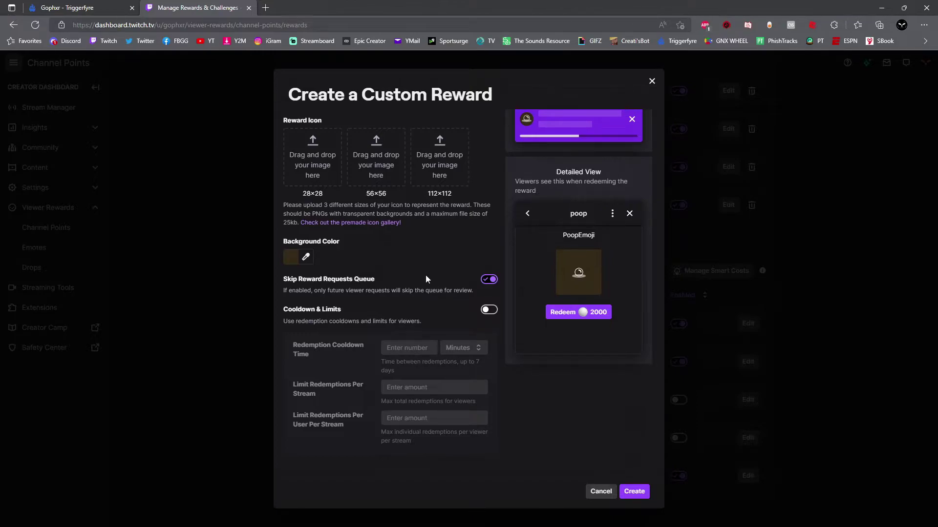
# Enable Cooldown & Limits for the reward and set the redemption cooldown time to 1 minute.
pyautogui.click(490, 310)
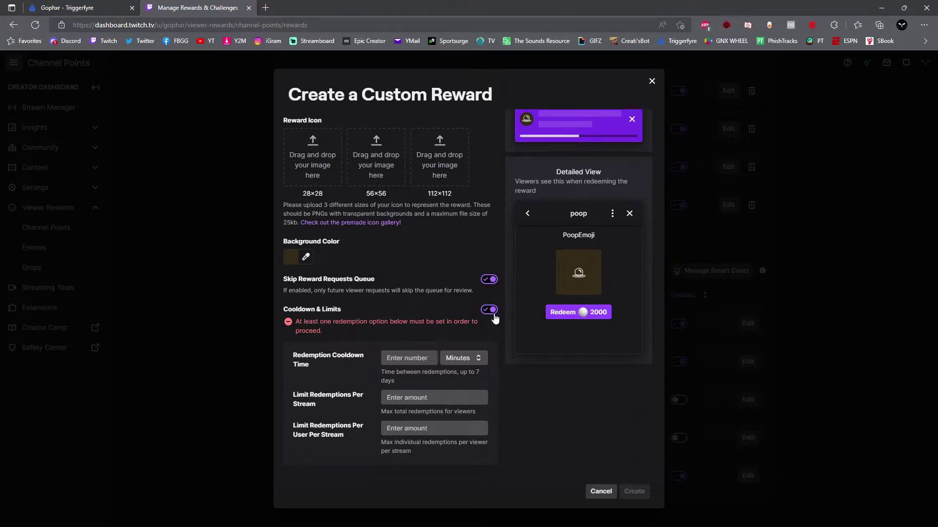
pyautogui.press('Tab')
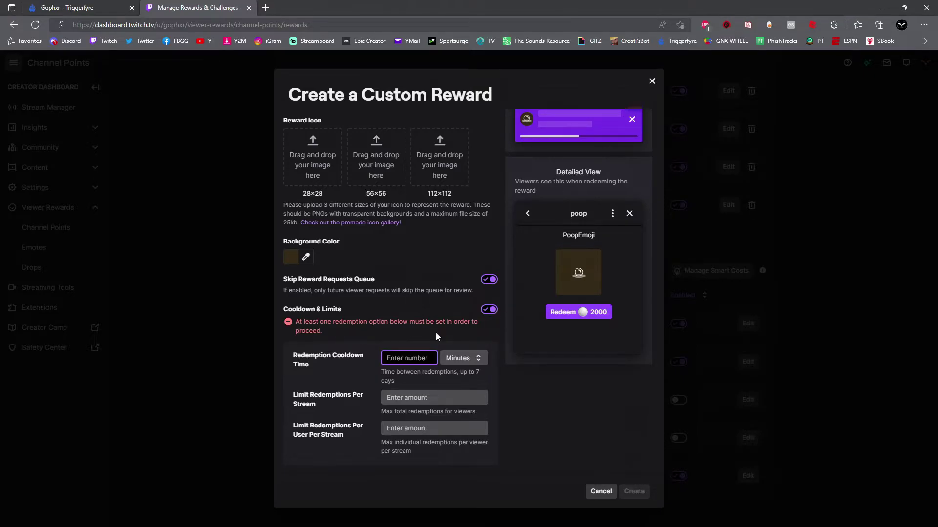
pyautogui.write('1')
pyautogui.click(471, 359)
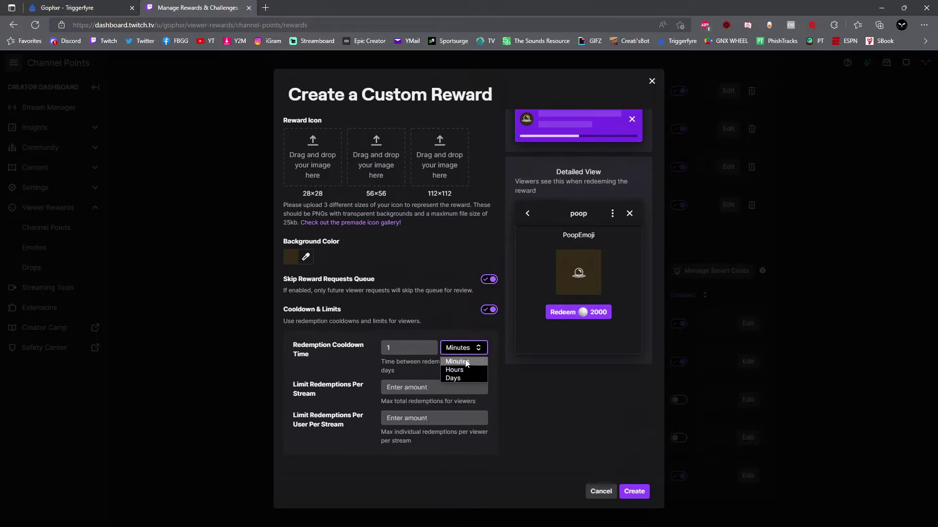
pyautogui.click(466, 363)
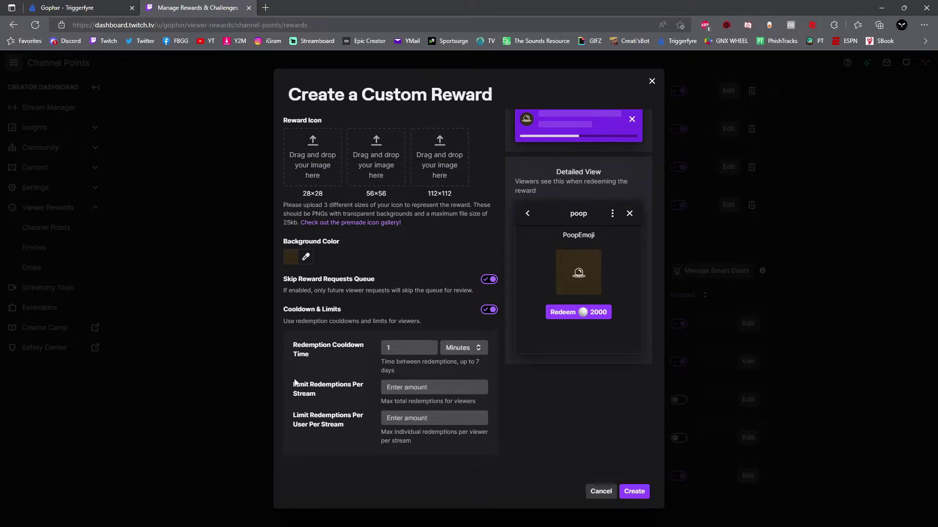
# Limit redemptions to 20 per stream and 1 per user per stream, and create the reward.
pyautogui.click(353, 423)
pyautogui.write('1')
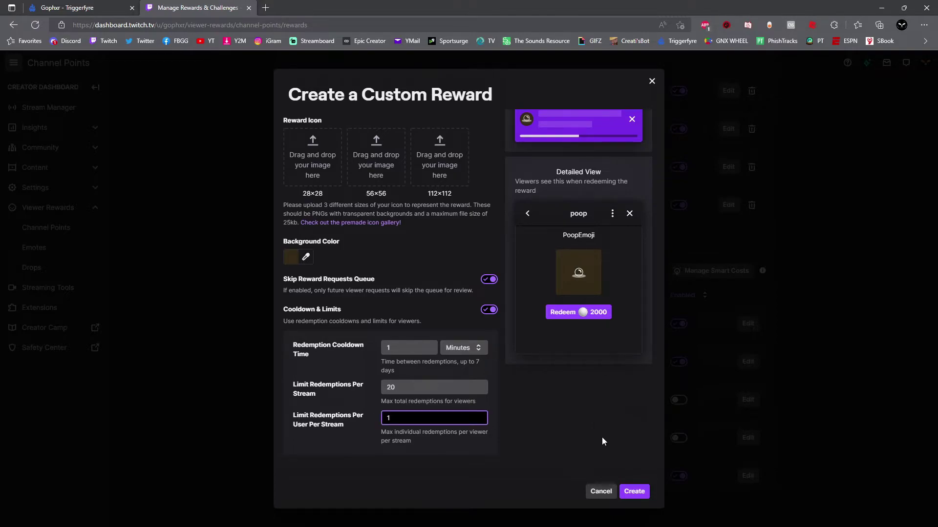
pyautogui.click(634, 491)
# Link the Triggerfyre image trigger to the custom Twitch reward poop, matching its exact name, and save the reward settings.
pyautogui.doubleClick(409, 339)
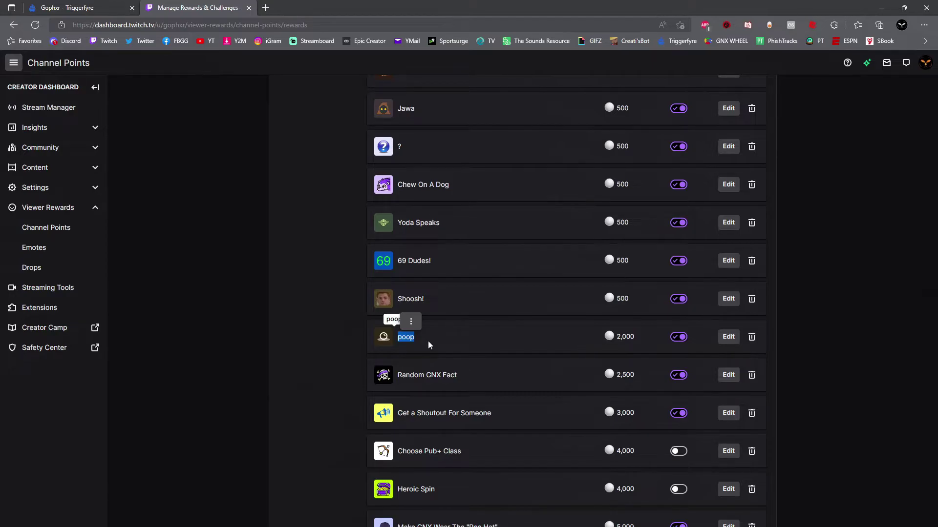
pyautogui.click(112, 7)
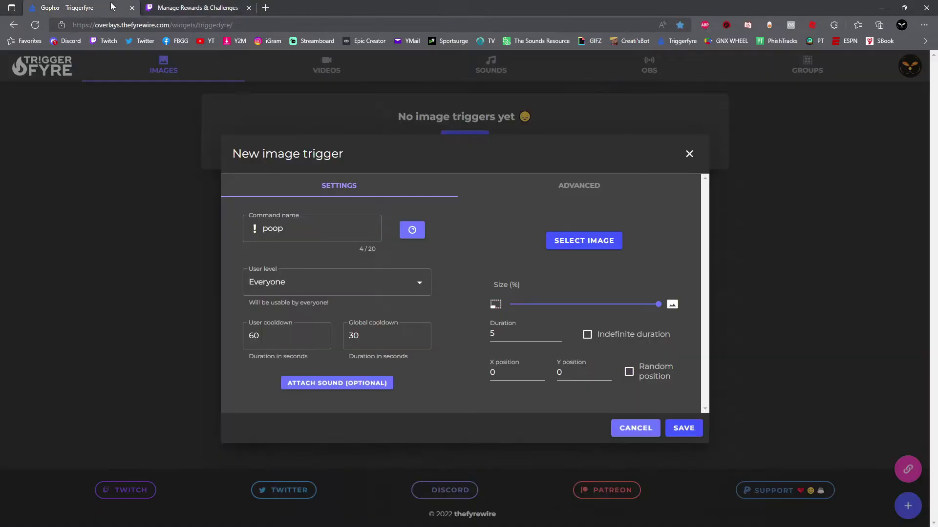
pyautogui.click(411, 236)
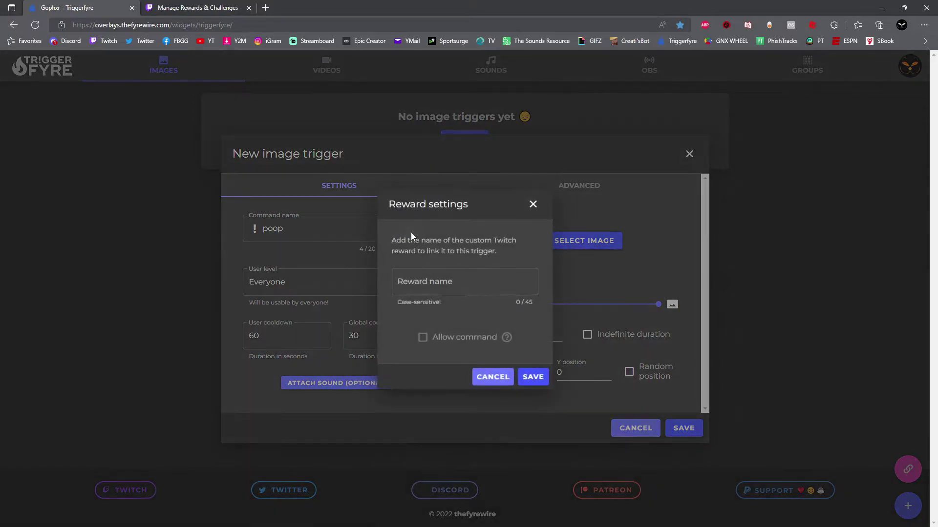
pyautogui.click(432, 283)
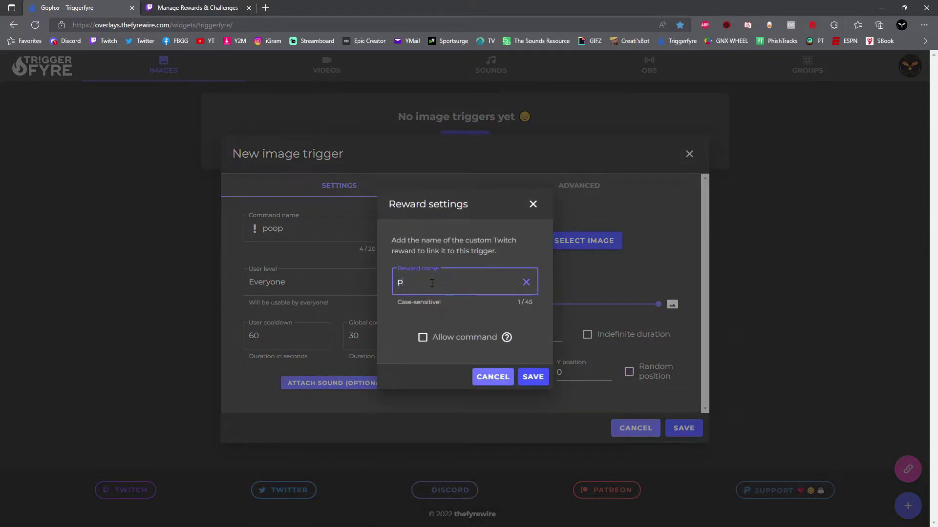
pyautogui.write('poop')
pyautogui.click(205, 7)
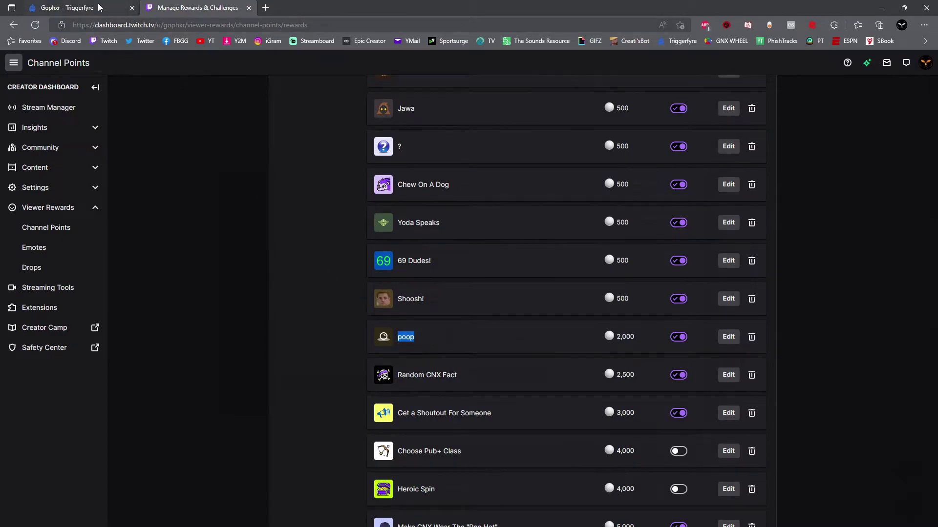
pyautogui.click(83, 7)
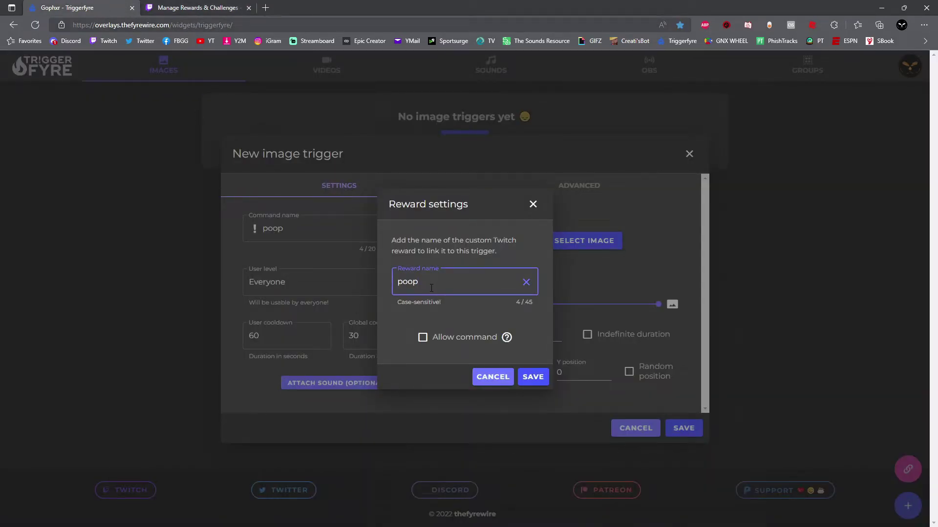
pyautogui.hotkey('ctrl', 'Tab')
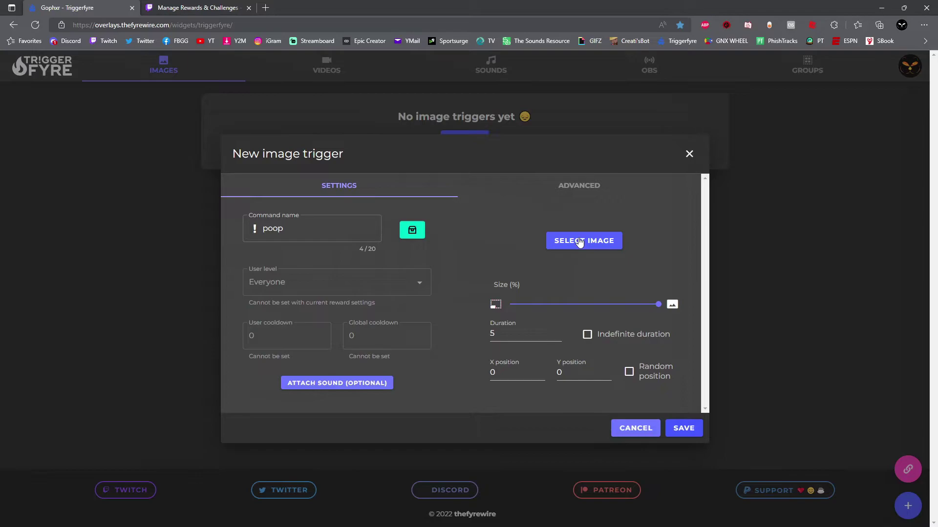
# Upload Brown-Poop-Emoji-PNG-Image.png from Downloads, choose it as the trigger's image, and save the trigger.
pyautogui.click(580, 241)
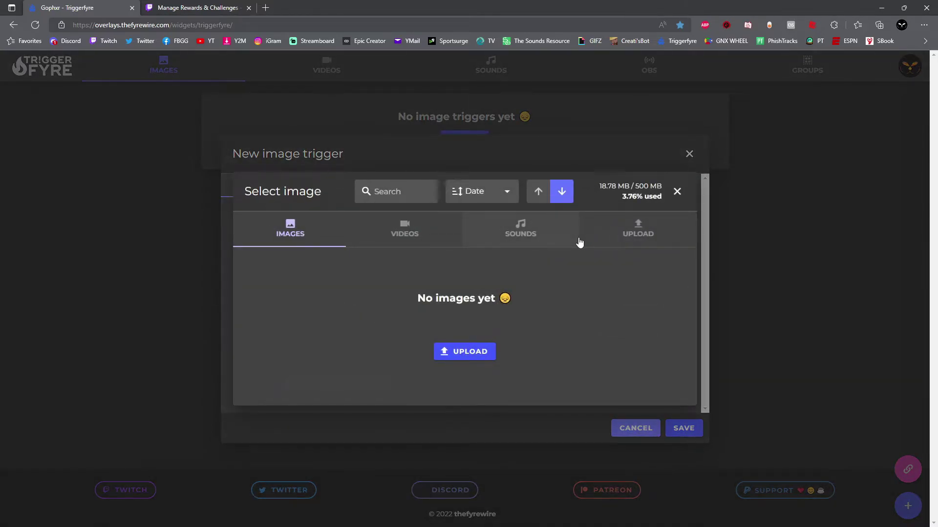
pyautogui.click(474, 353)
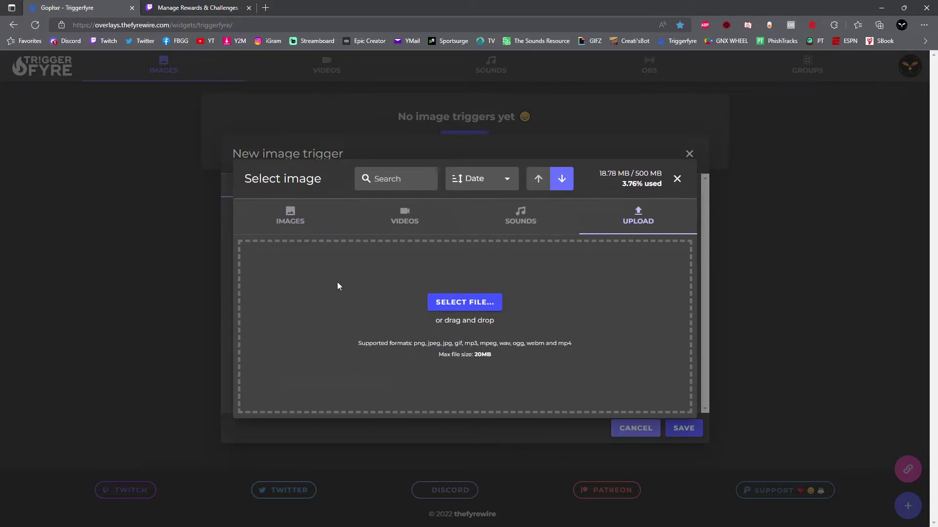
pyautogui.click(472, 304)
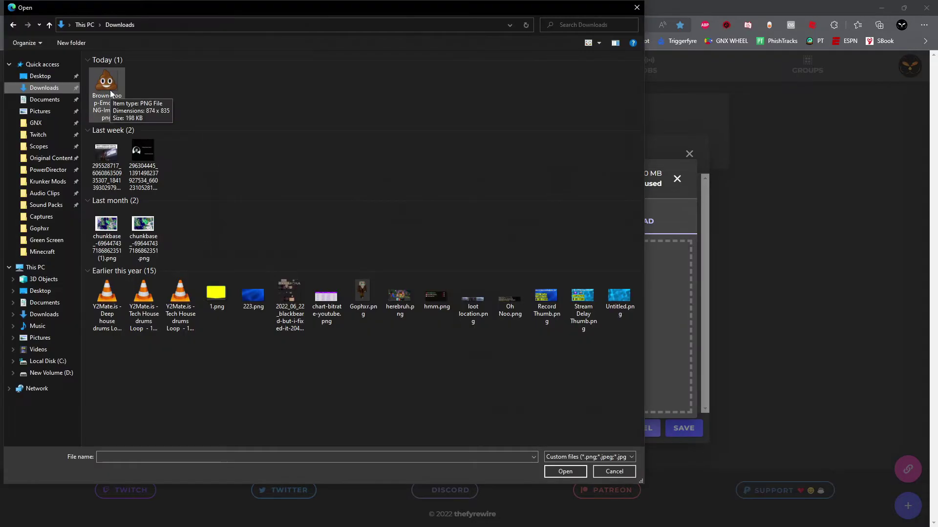
pyautogui.doubleClick(111, 92)
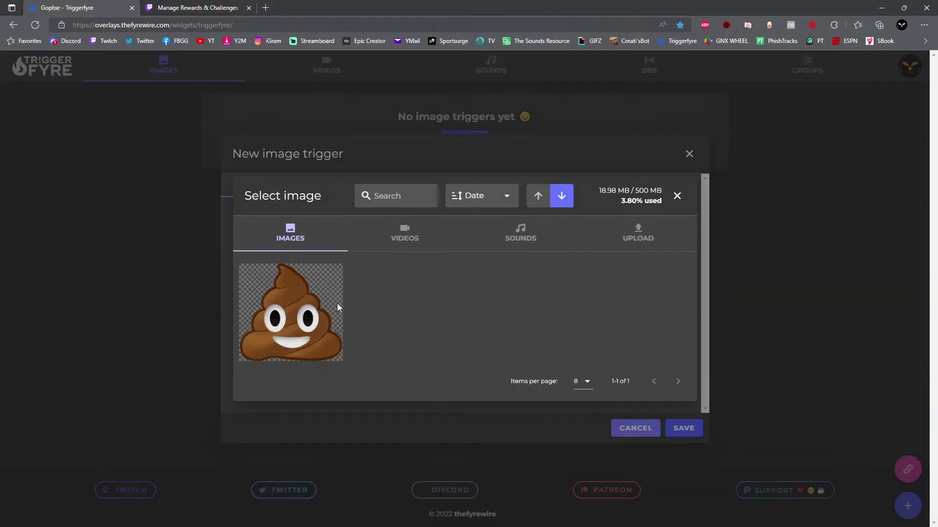
pyautogui.moveTo(322, 311)
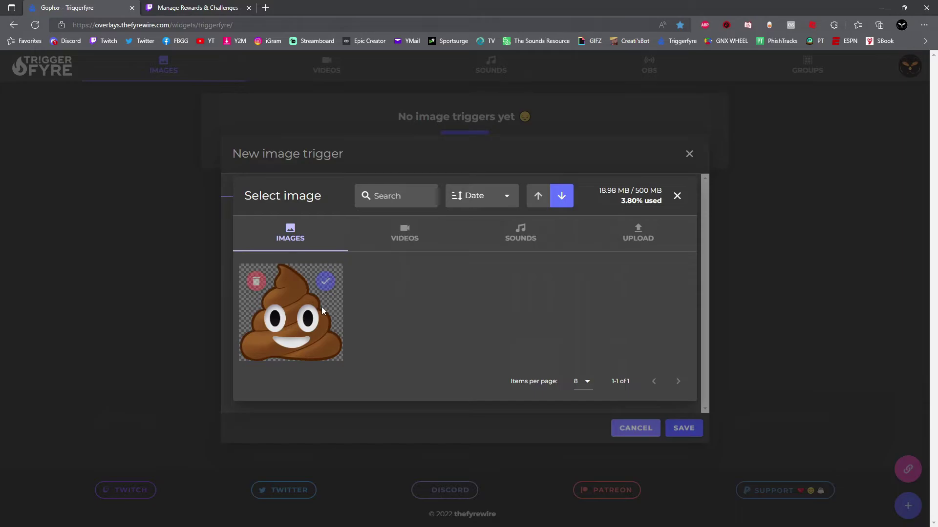
pyautogui.click(325, 282)
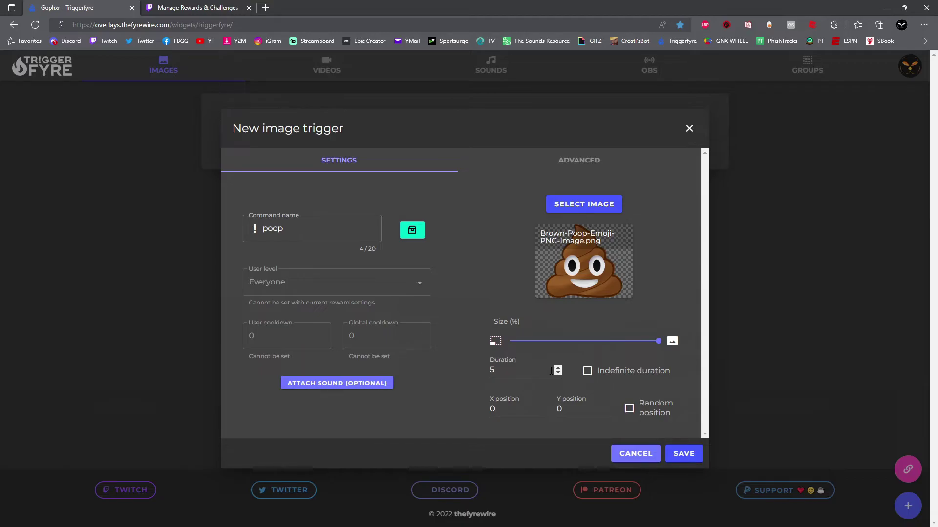
pyautogui.click(685, 454)
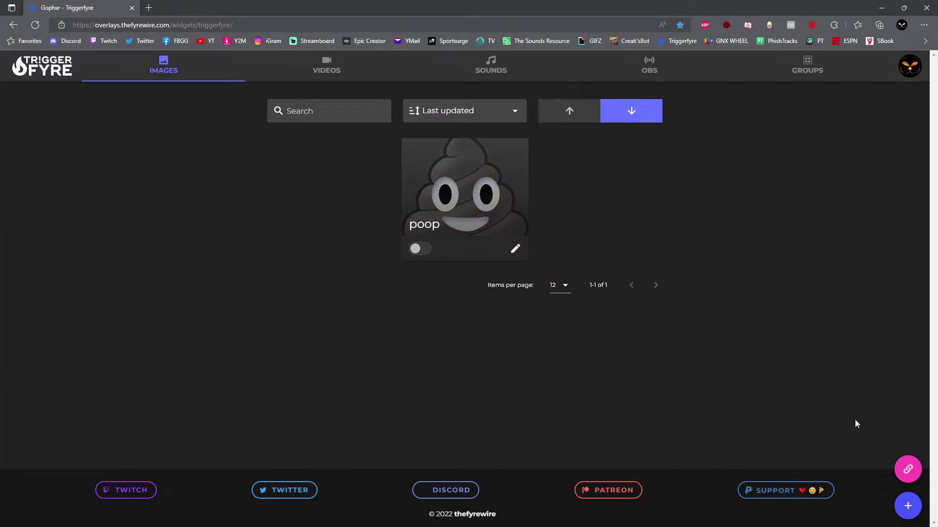
# Copy the Triggerfyre overlay link for use as a browser source and close the overlay dialog.
pyautogui.click(908, 469)
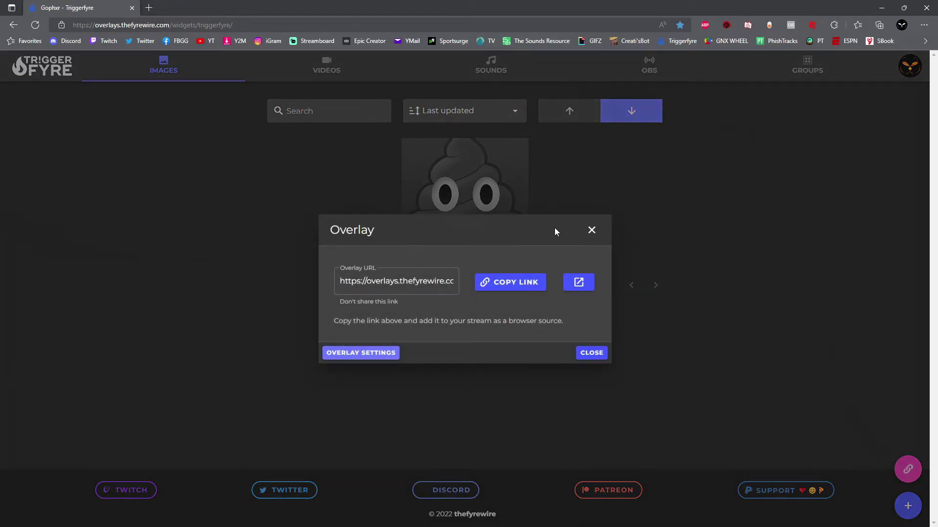
pyautogui.click(516, 288)
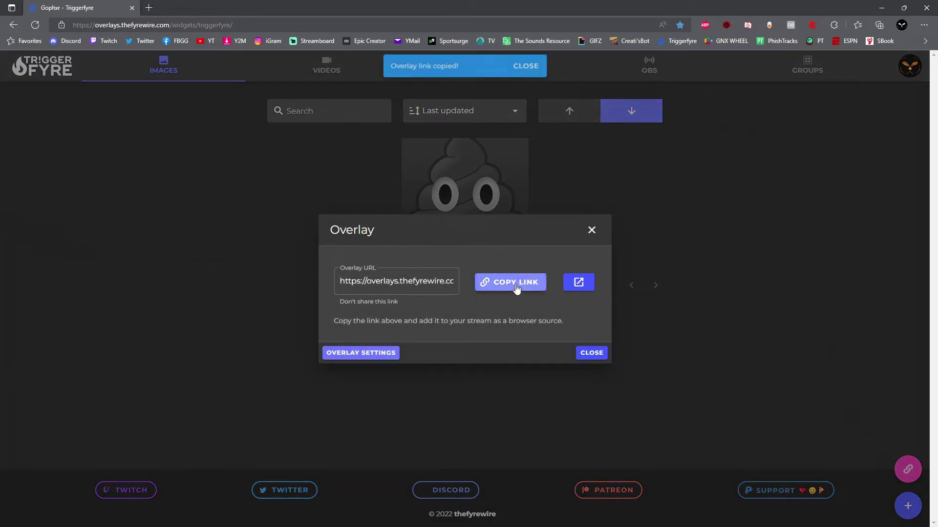
pyautogui.click(591, 353)
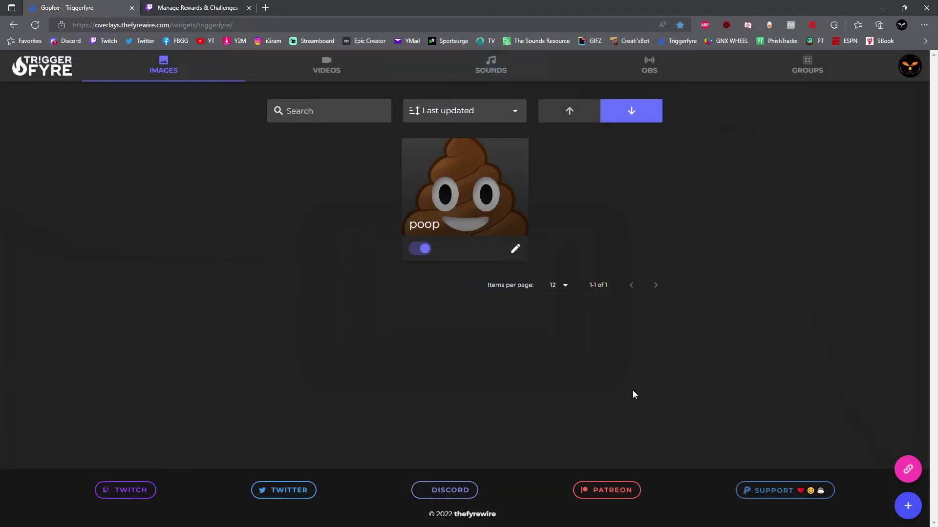
# Switch to OBS and create a new scene named Alert Nest.
pyautogui.hotkey('alt', 'Tab')
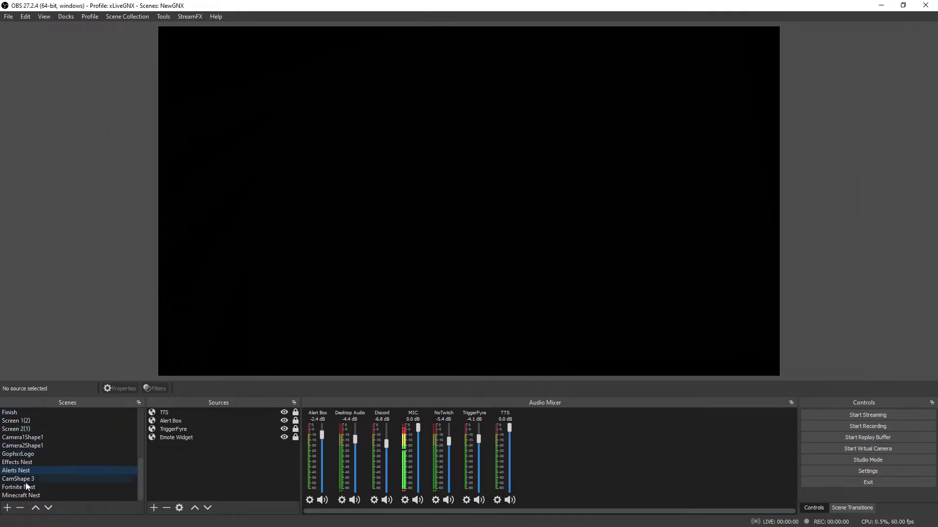
pyautogui.click(8, 508)
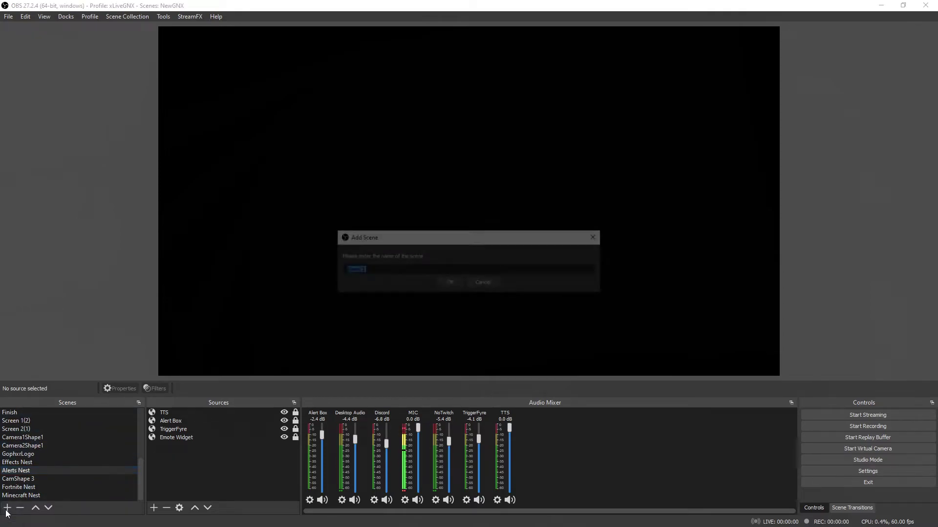
pyautogui.write('Alert Nest')
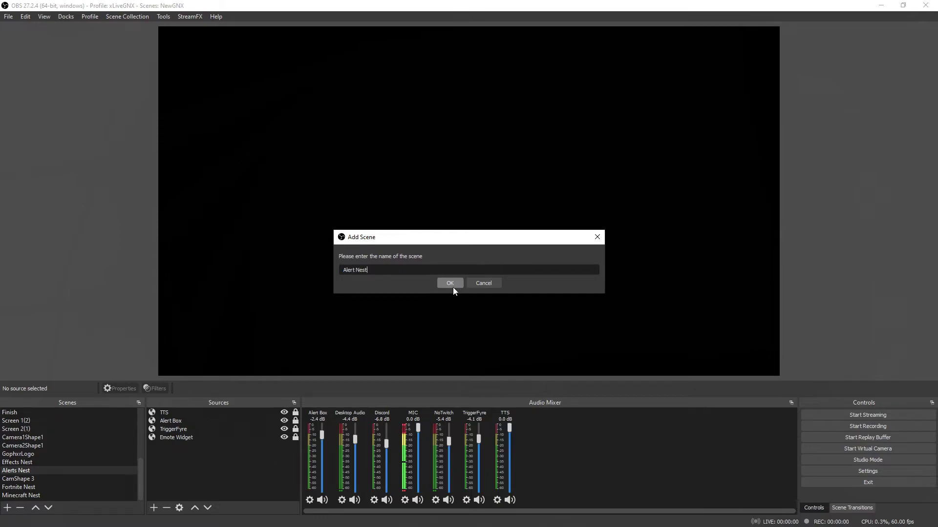
pyautogui.click(453, 283)
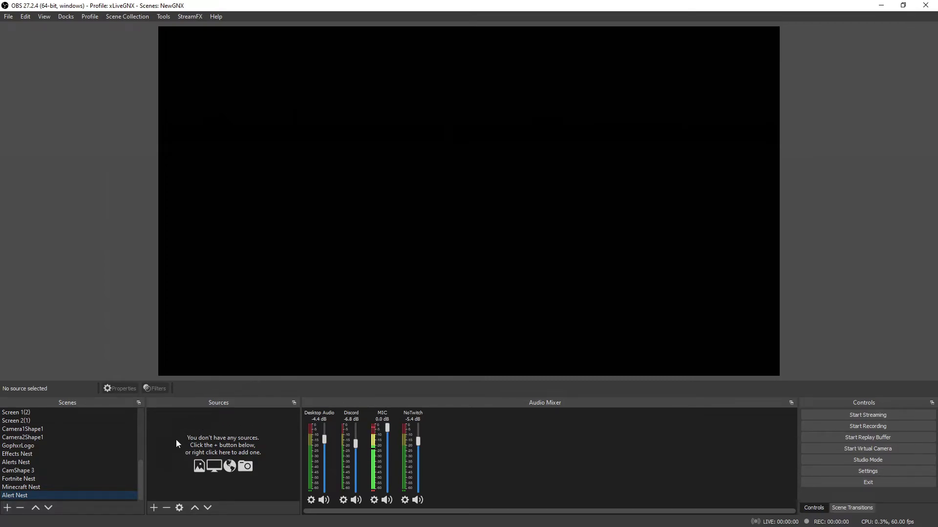
# Add a new browser source named TriggrrFyre to the Alert Nest scene.
pyautogui.click(153, 508)
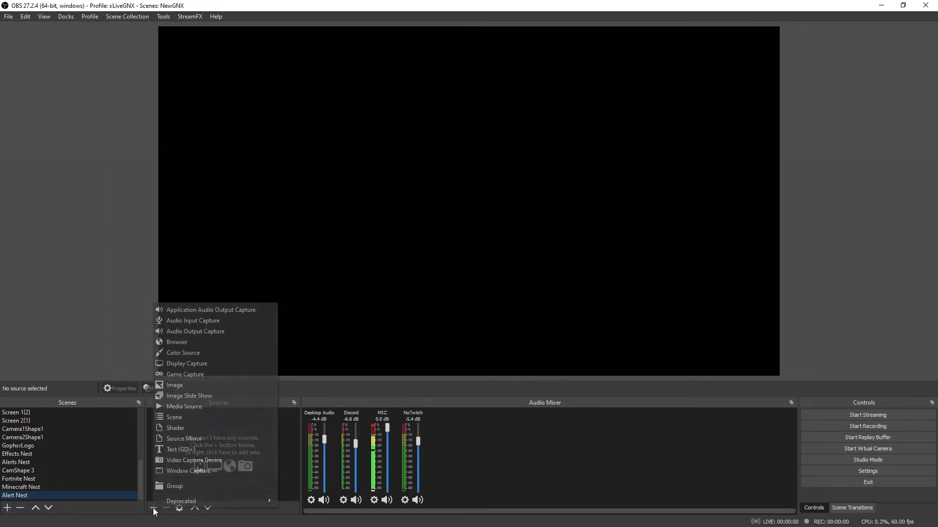
pyautogui.click(176, 343)
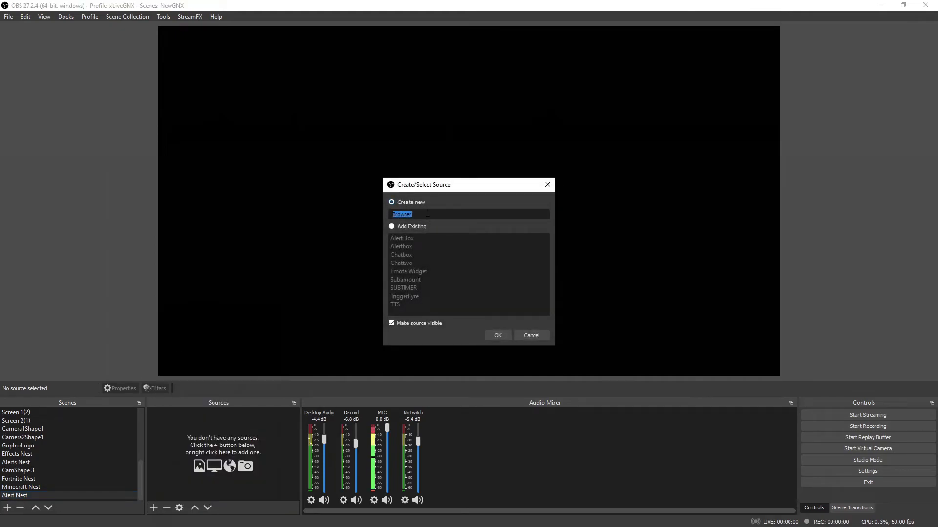
pyautogui.write('TriggrrFyre')
pyautogui.click(498, 336)
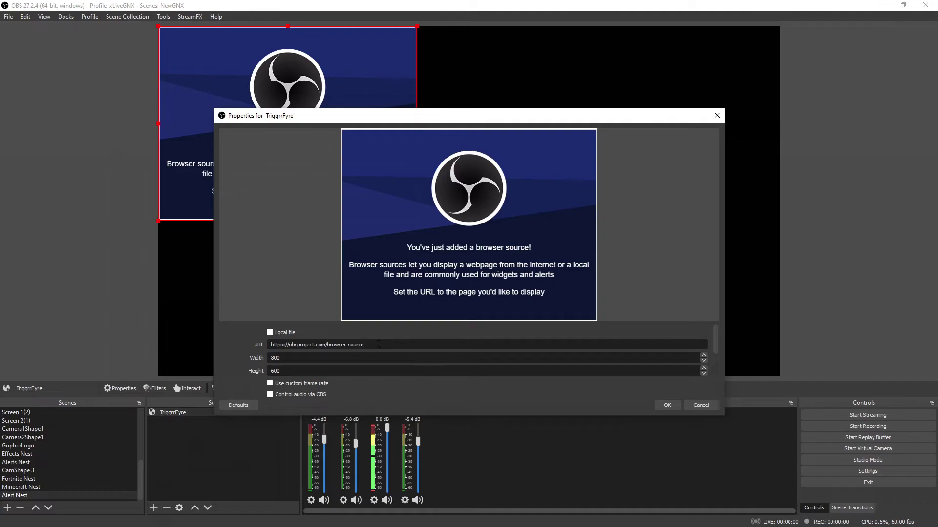
# Replace the browser source's URL with the copied private overlay link, and move the source to the lower middle of the canvas.
pyautogui.moveTo(379, 345); pyautogui.dragTo(274, 344)
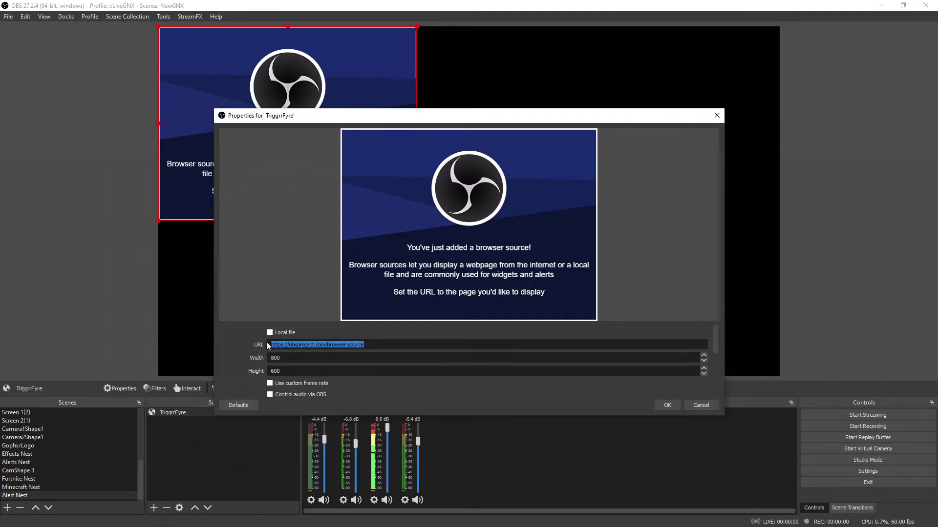
pyautogui.hotkey('ctrl', 'v')
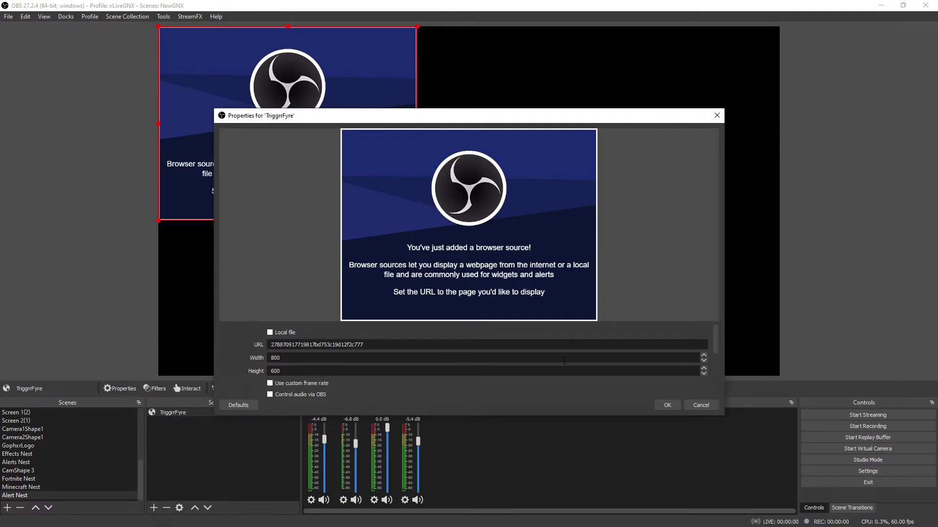
pyautogui.click(667, 405)
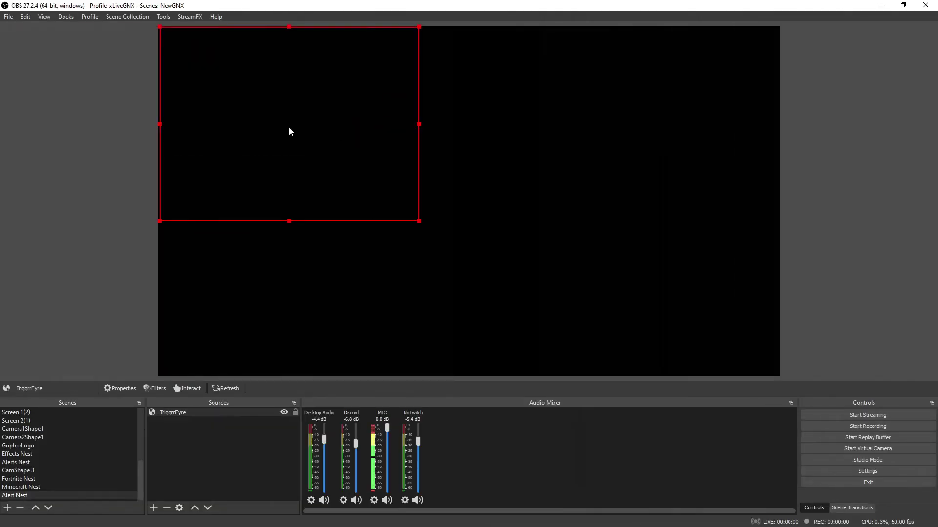
pyautogui.moveTo(279, 122); pyautogui.dragTo(464, 272)
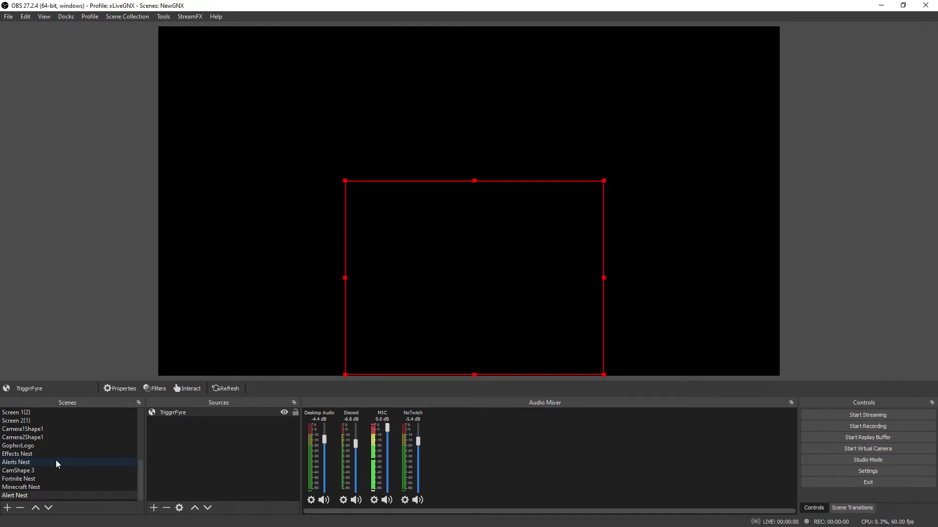
# Add the existing Alert Nest scene as a source in the Krunker scene and lock it.
pyautogui.scroll(5, 50, 460)
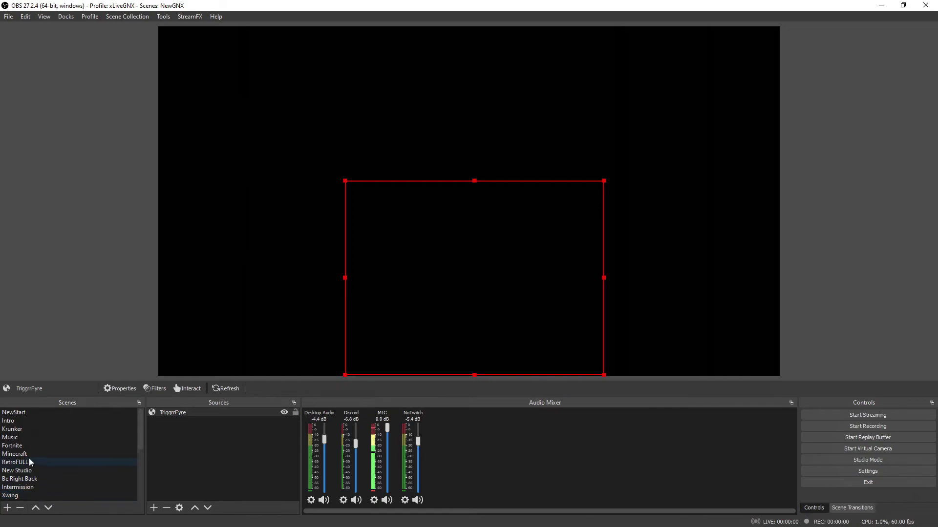
pyautogui.click(22, 430)
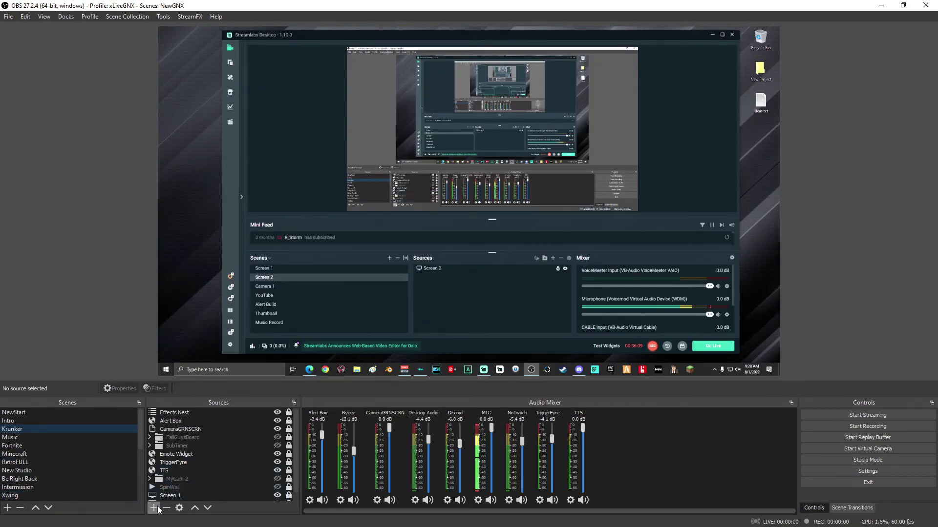
pyautogui.click(156, 507)
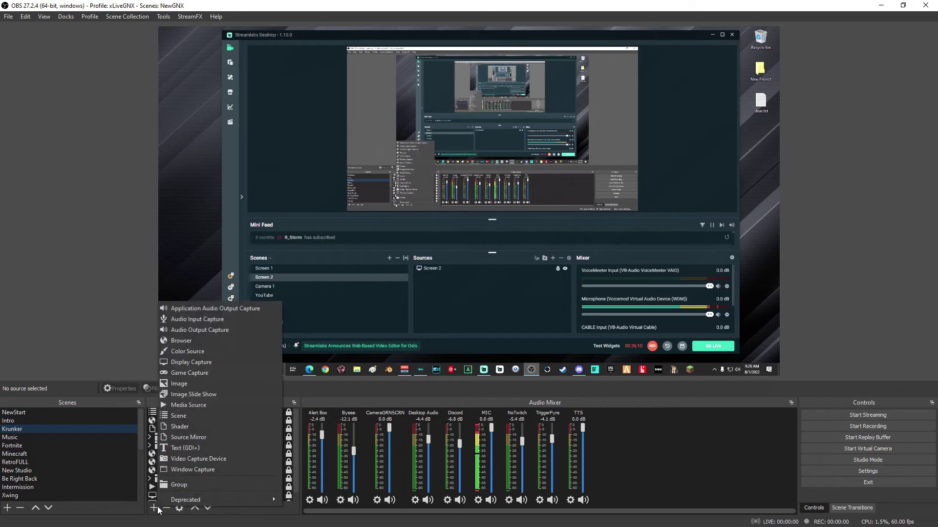
pyautogui.click(188, 416)
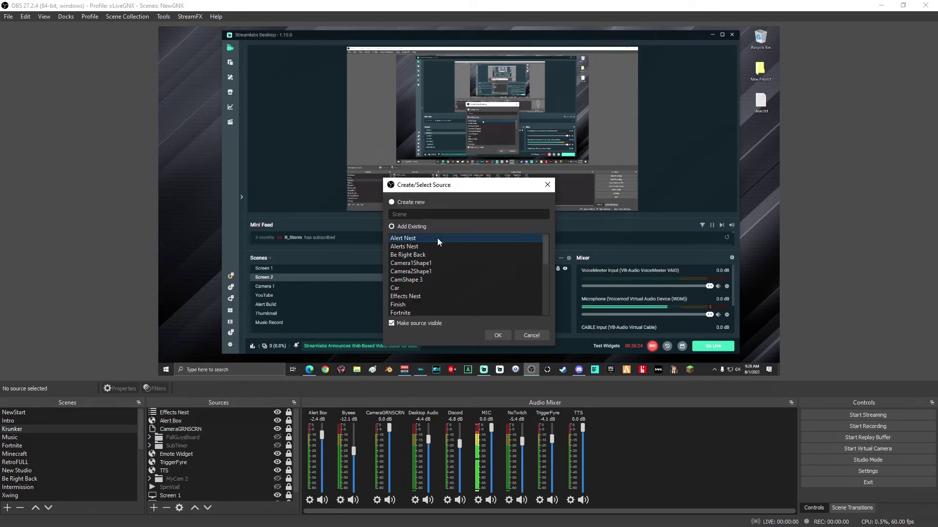
pyautogui.click(499, 335)
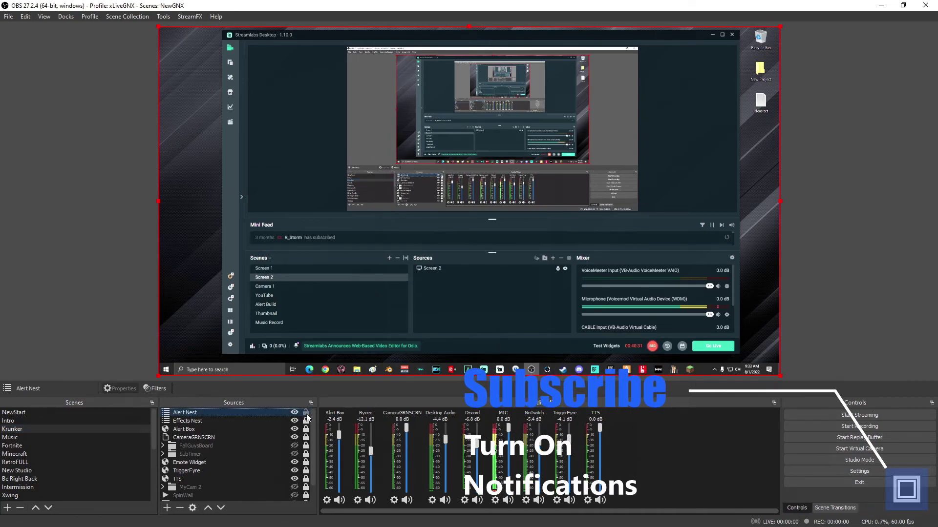
pyautogui.click(307, 414)
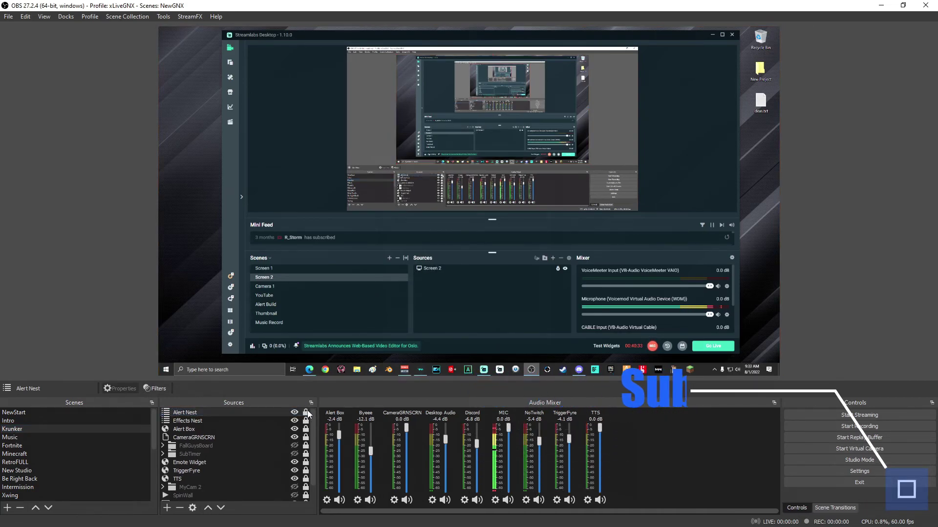